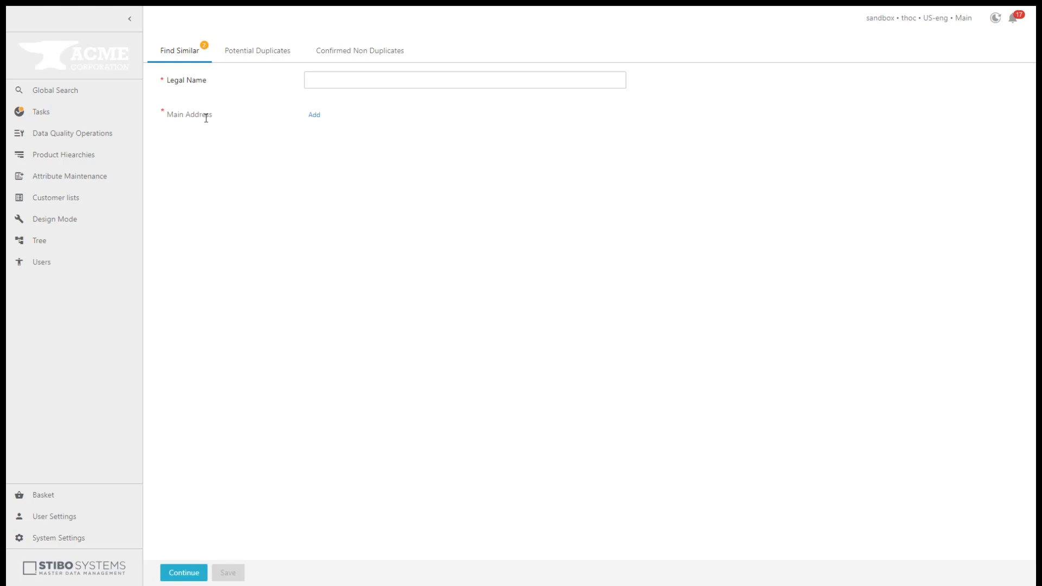
left_click(335, 79)
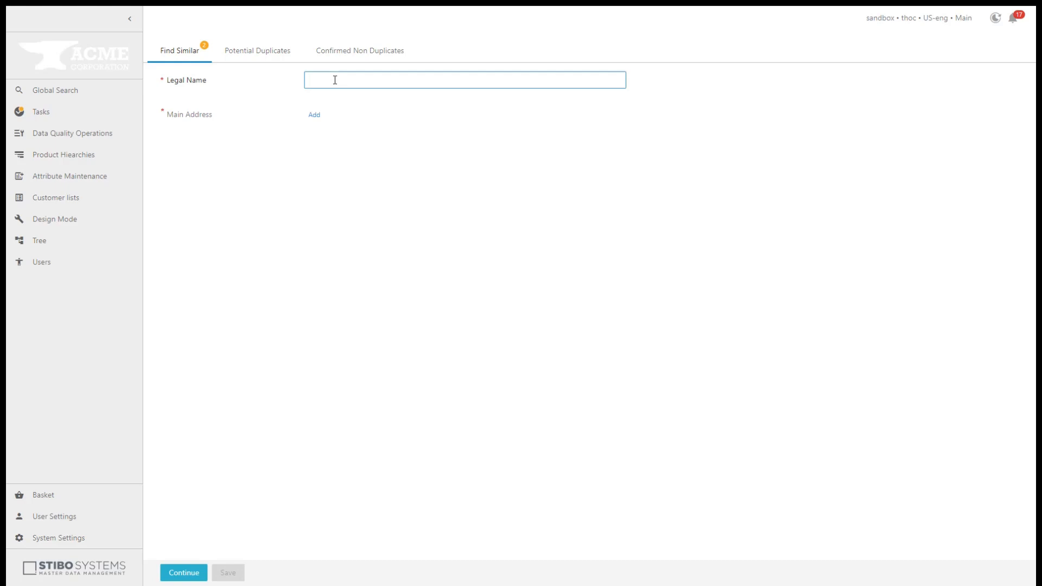
type("Nikolaus and Sons Inc")
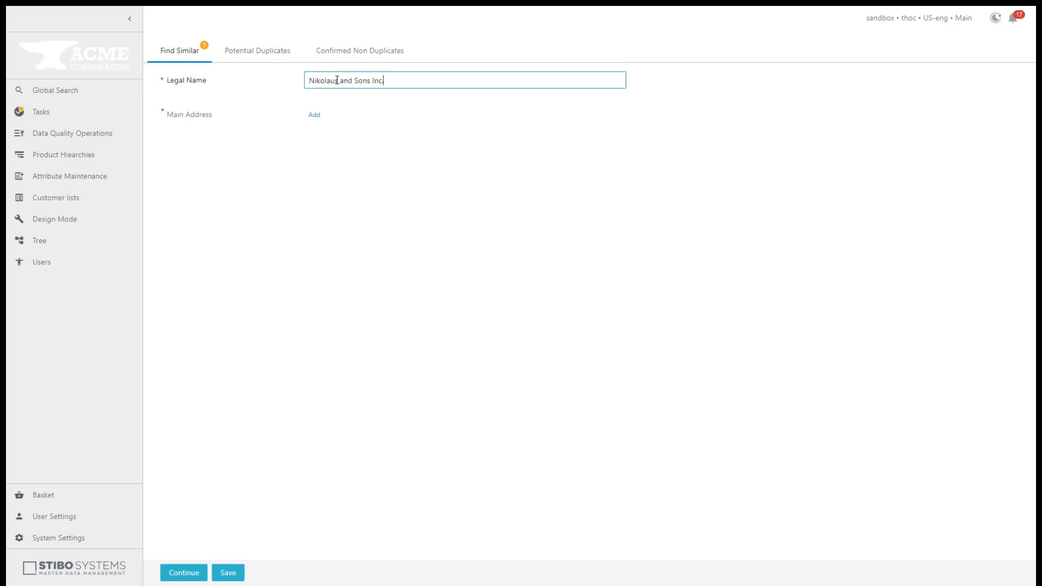
left_click(315, 117)
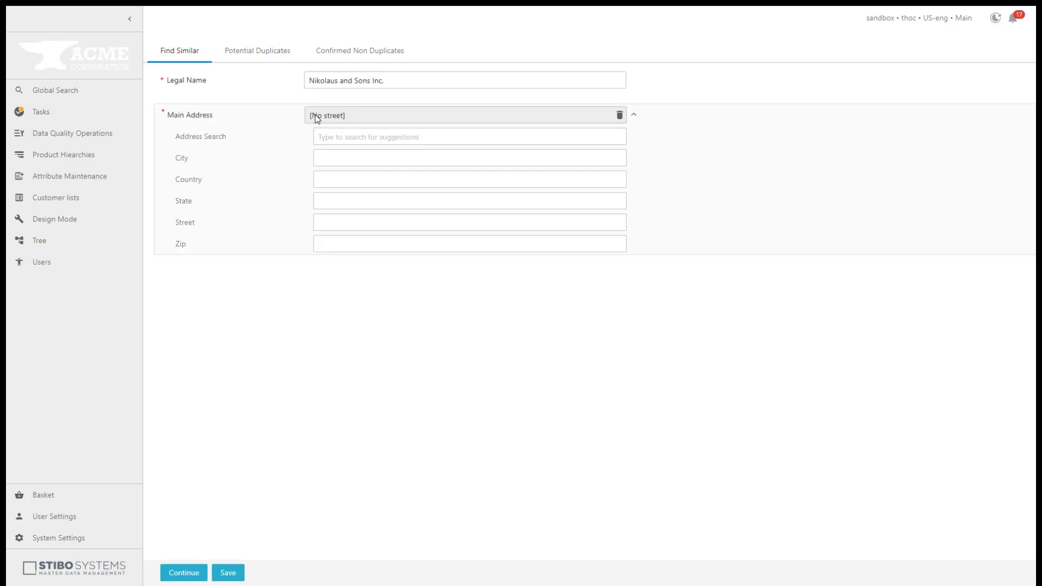
left_click(332, 138)
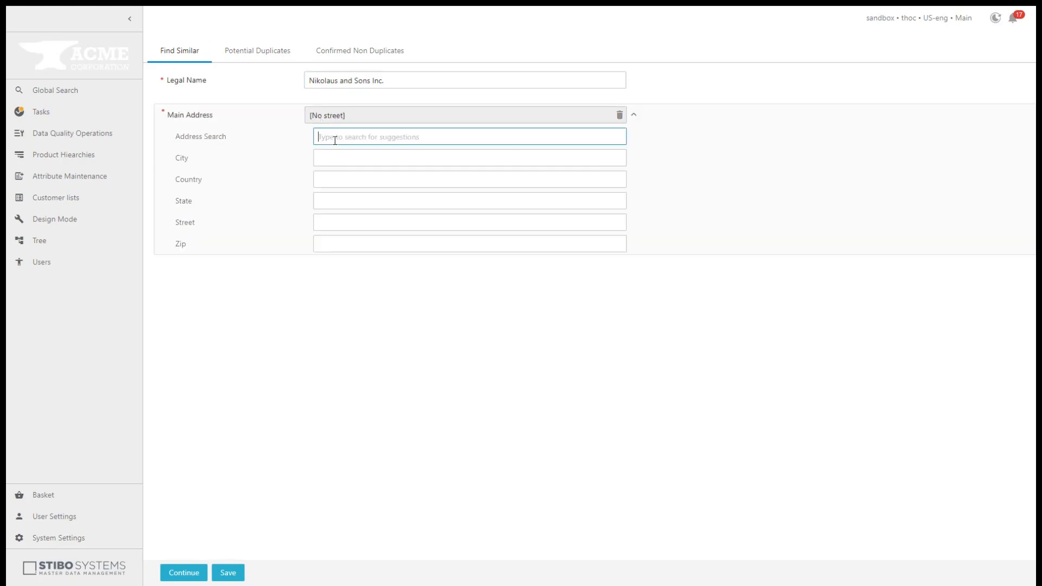
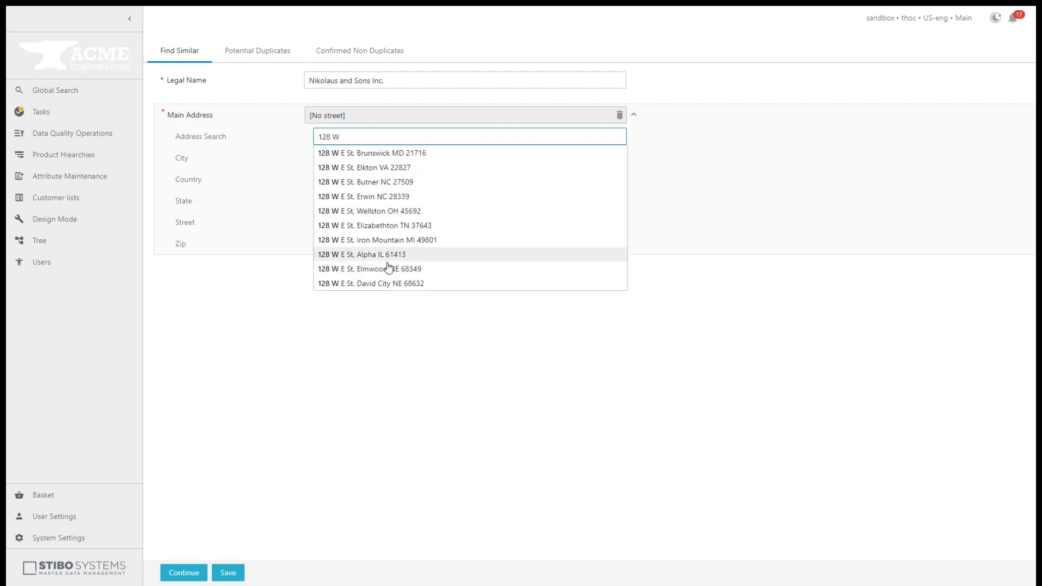
left_click(389, 268)
left_click(182, 575)
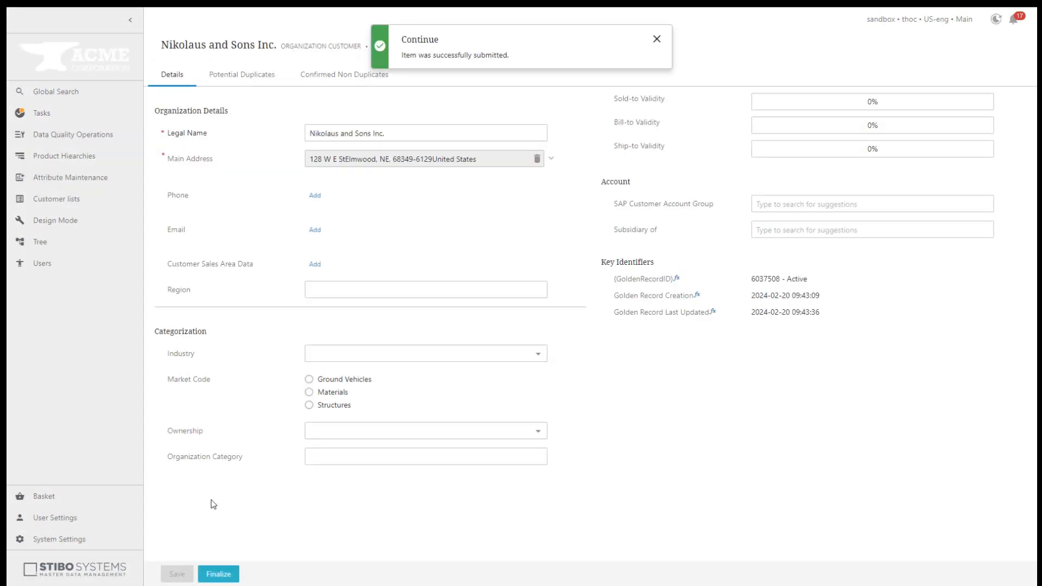
- Review the main address details and dismiss the submission confirmation
left_click(551, 159)
left_click(547, 169)
left_click(656, 39)
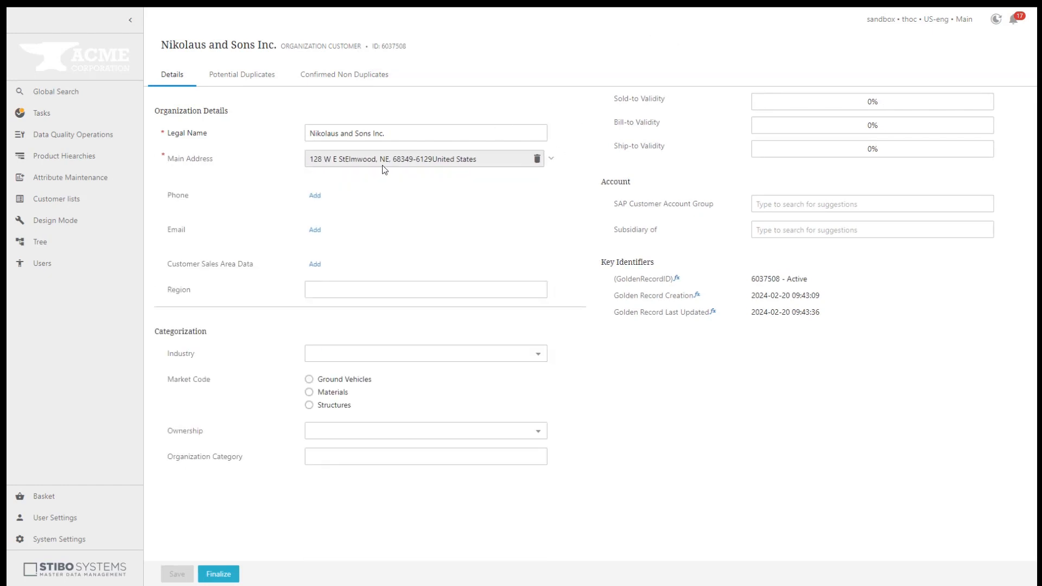
- Add the company's phone number as an Office phone marked primary
left_click(314, 196)
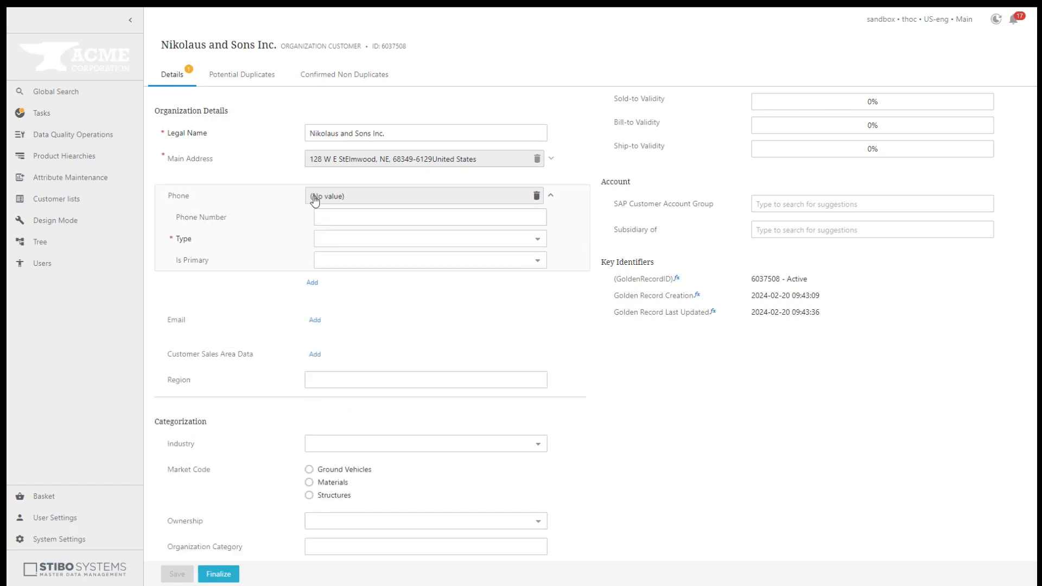
left_click(332, 215)
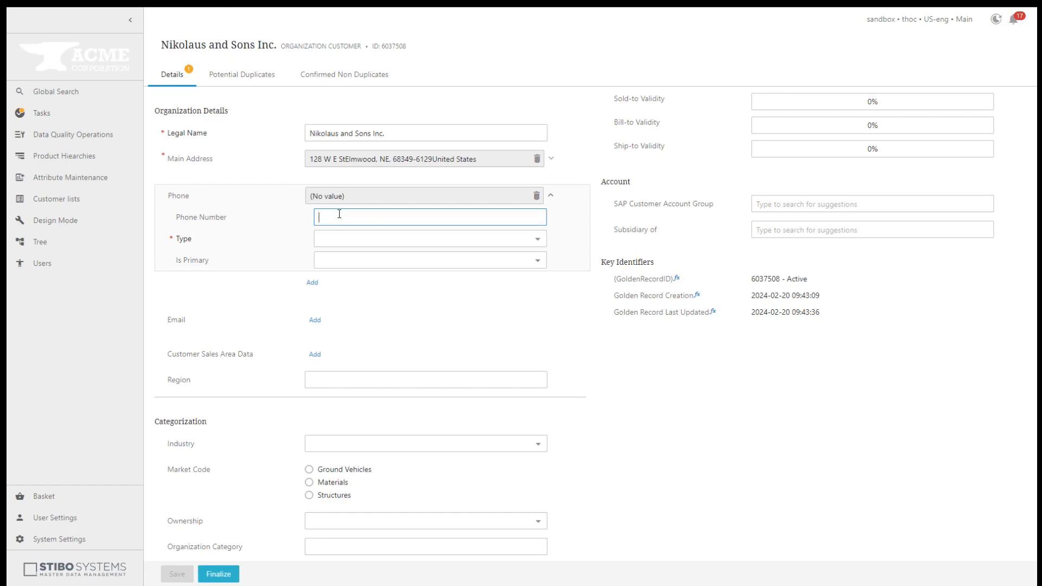
type("123")
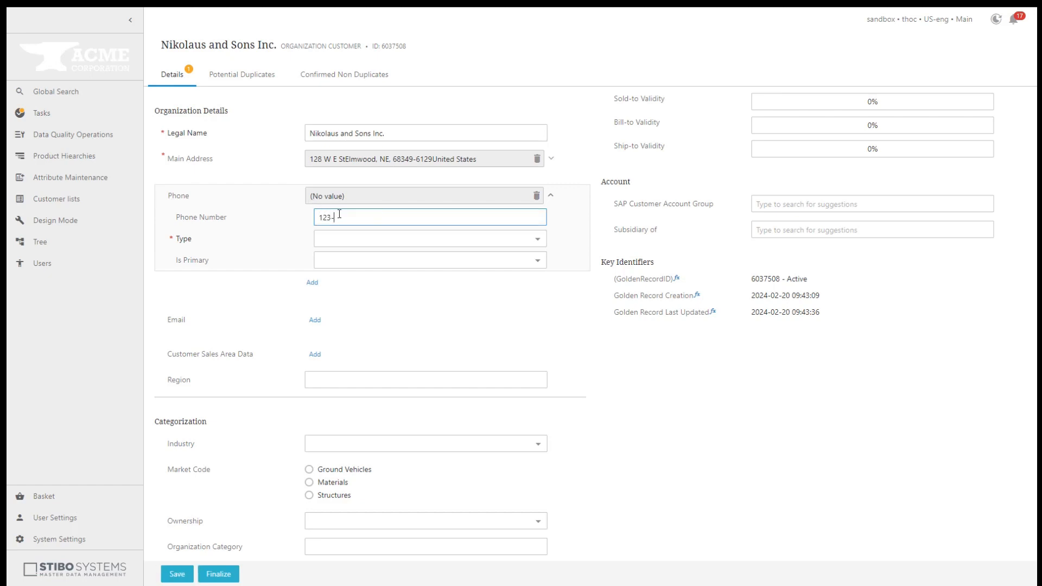
type("-555-678")
left_click(340, 239)
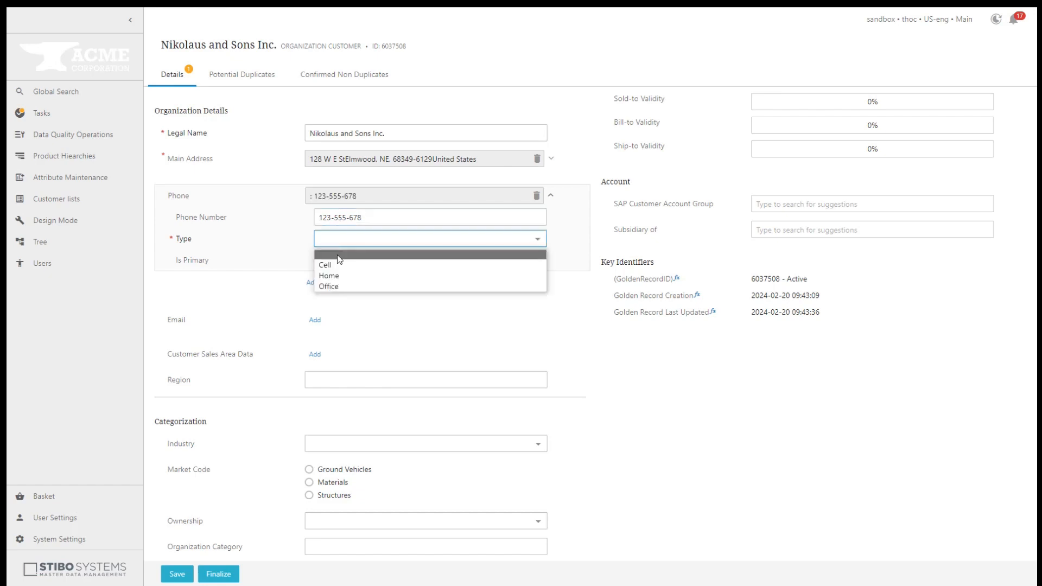
left_click(336, 287)
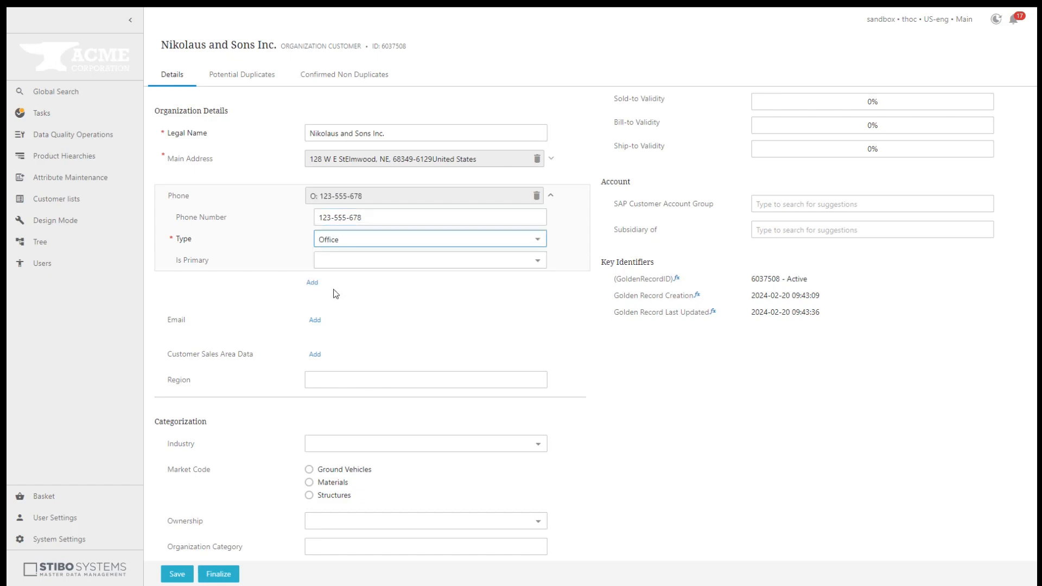
left_click(344, 264)
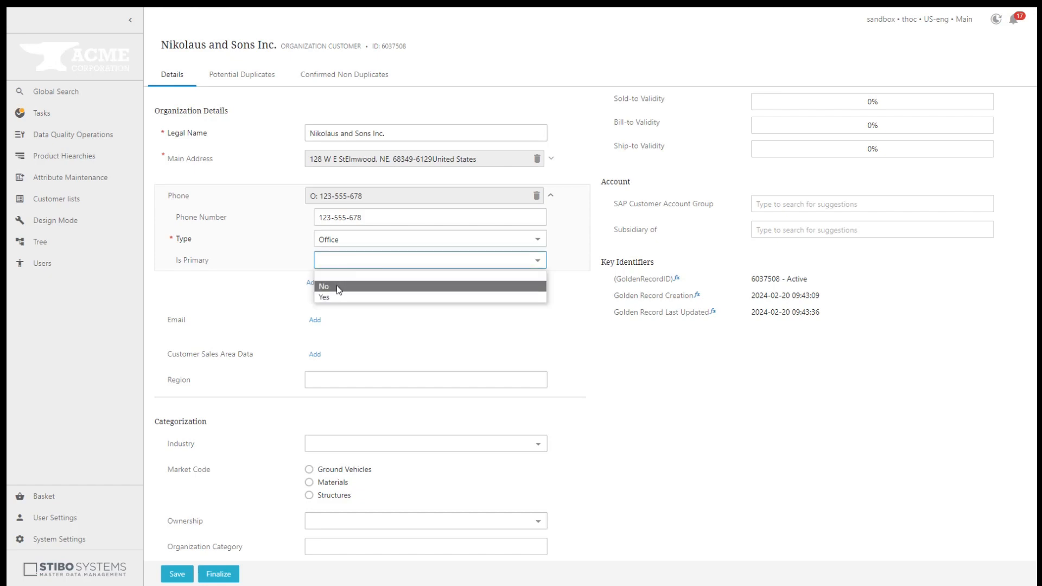
left_click(337, 286)
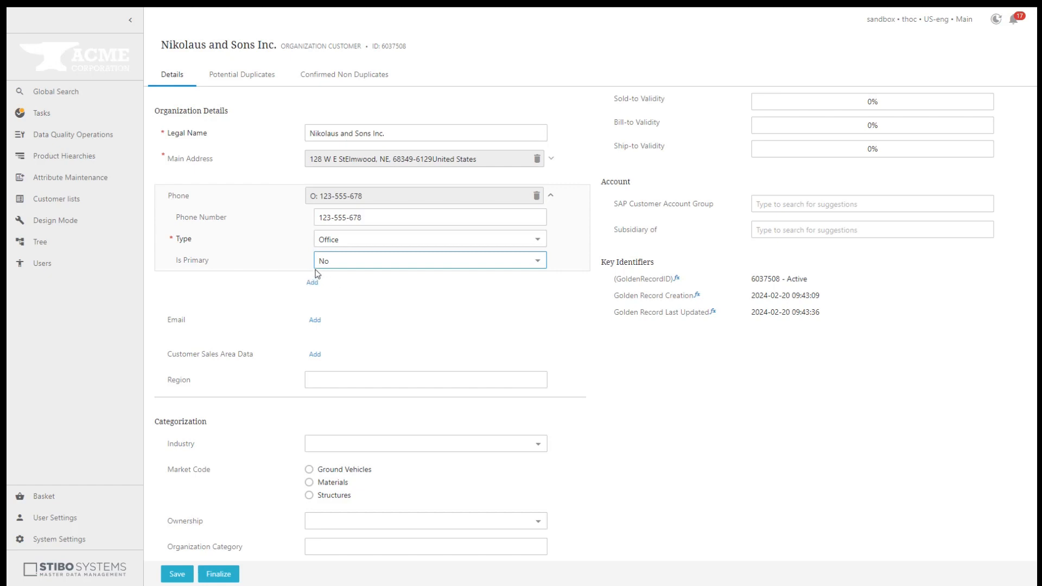
left_click(342, 268)
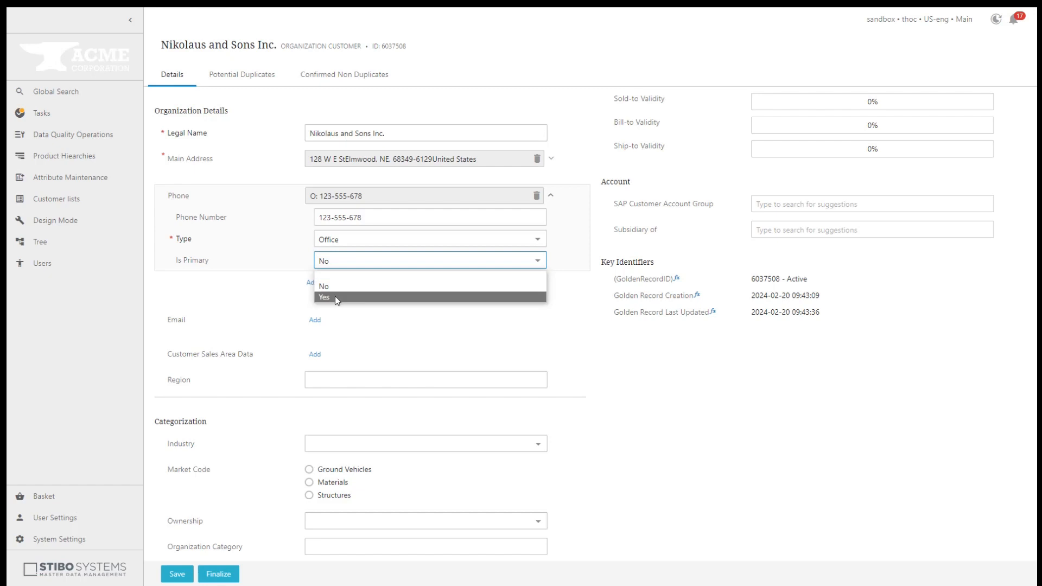
left_click(334, 298)
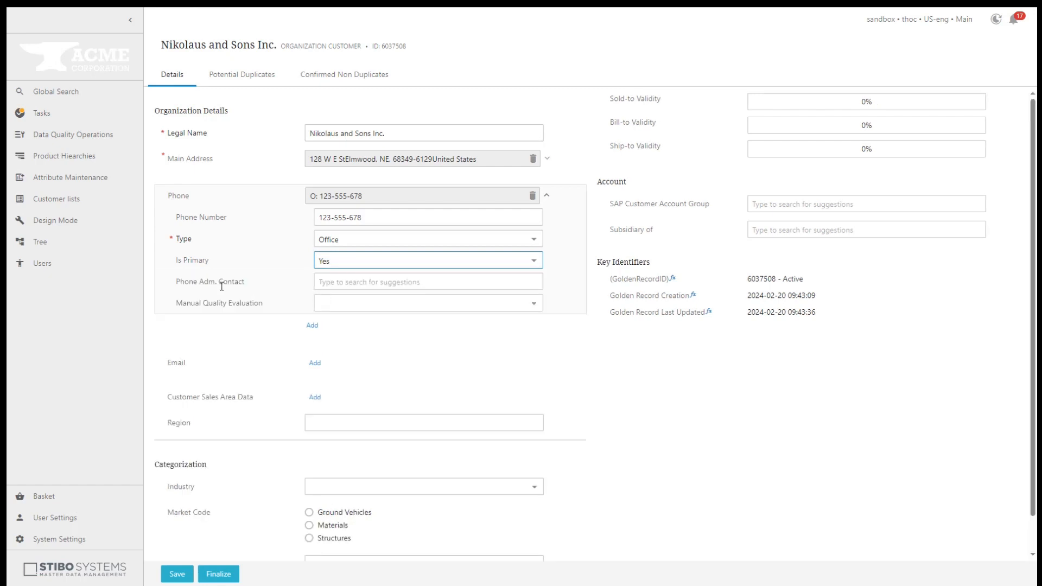
- Assign the phone's administrative contact and set its quality evaluation to 5 - Very Good
left_click(347, 281)
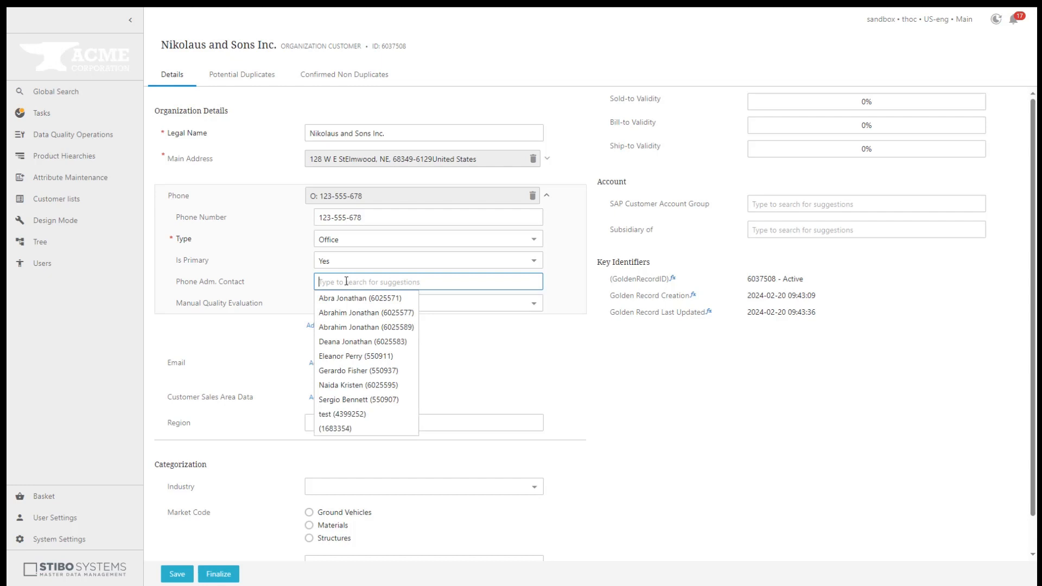
left_click(347, 313)
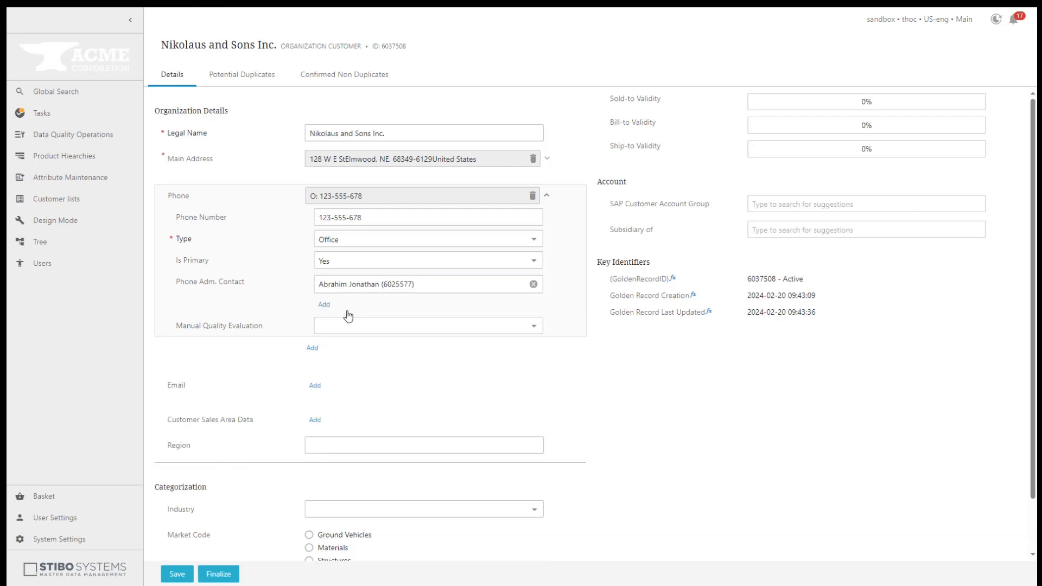
left_click(345, 327)
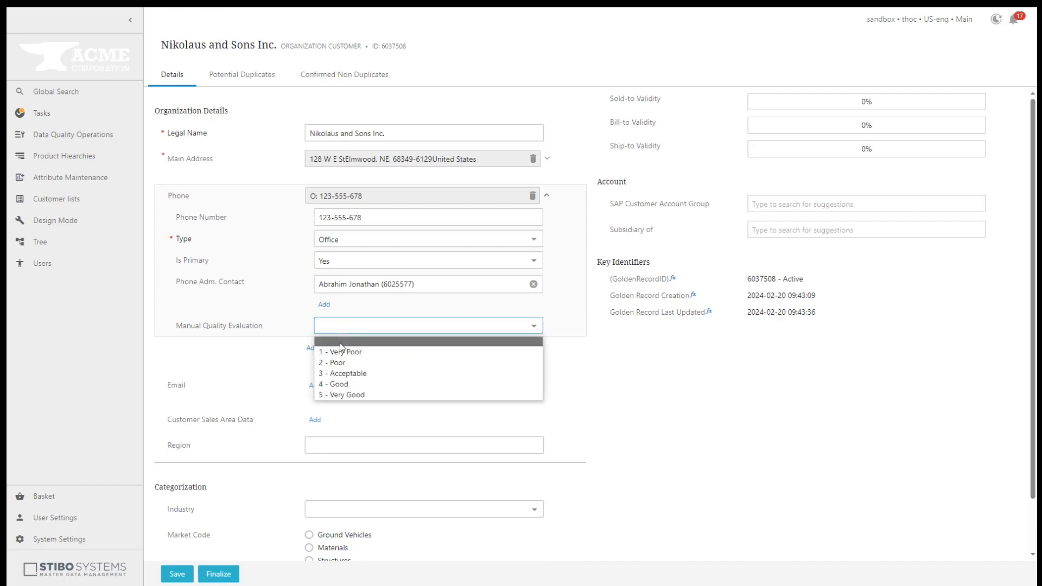
left_click(344, 395)
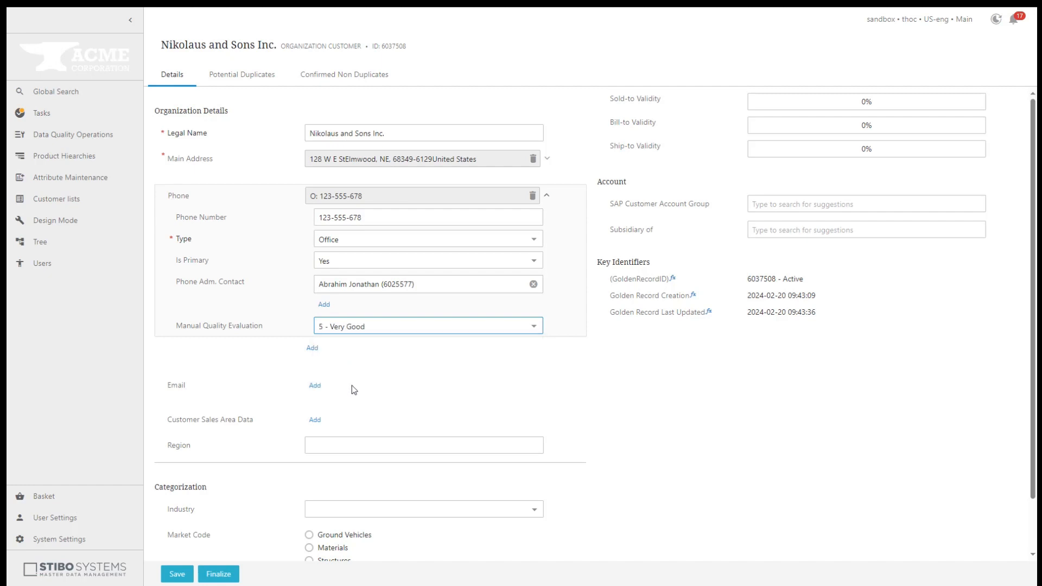
left_click(364, 378)
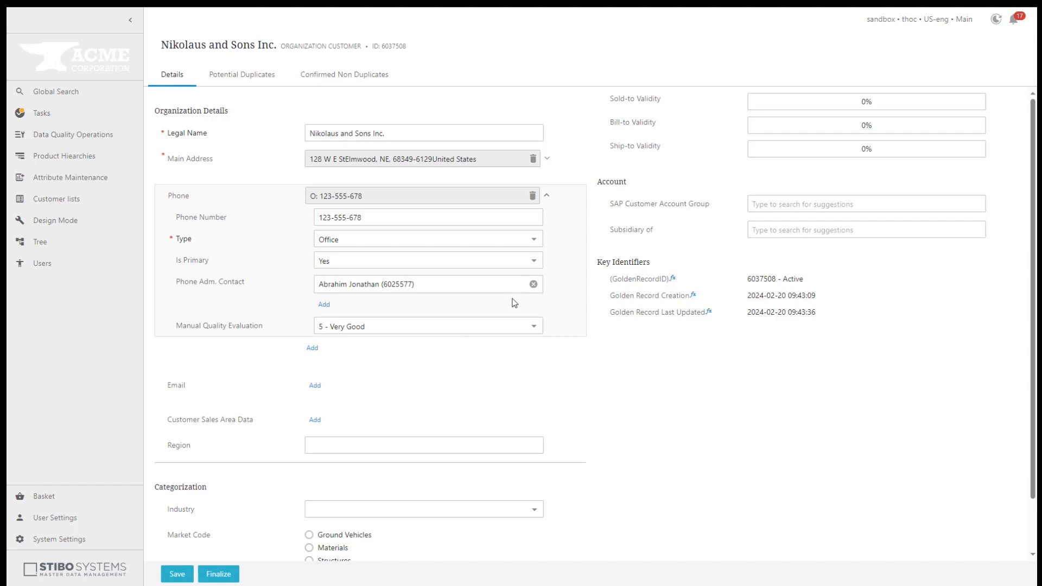
left_click(547, 197)
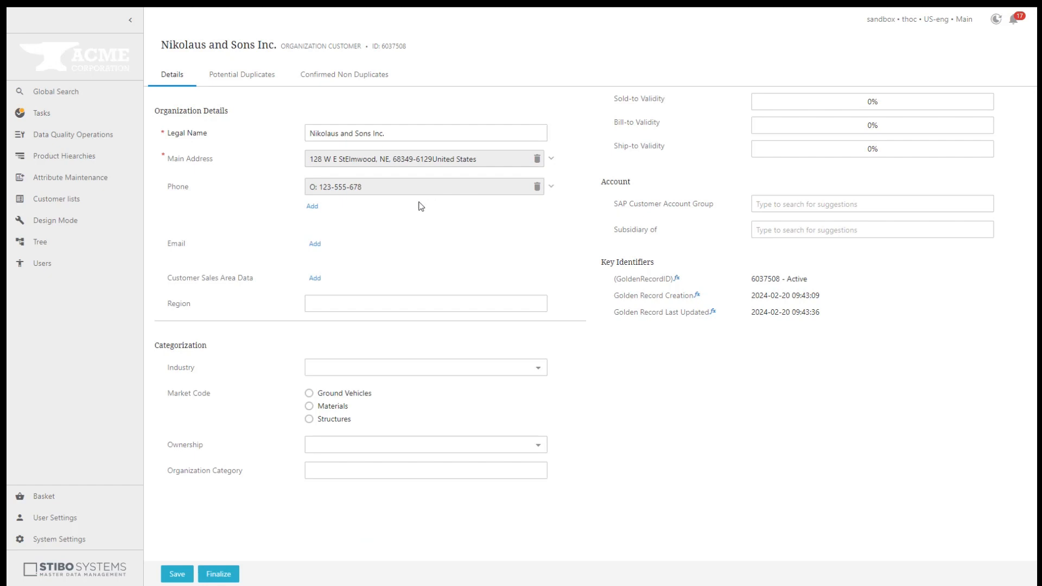
- Add the company's service email address, fix its trailing typo, and mark it as primary
left_click(314, 244)
left_click(338, 261)
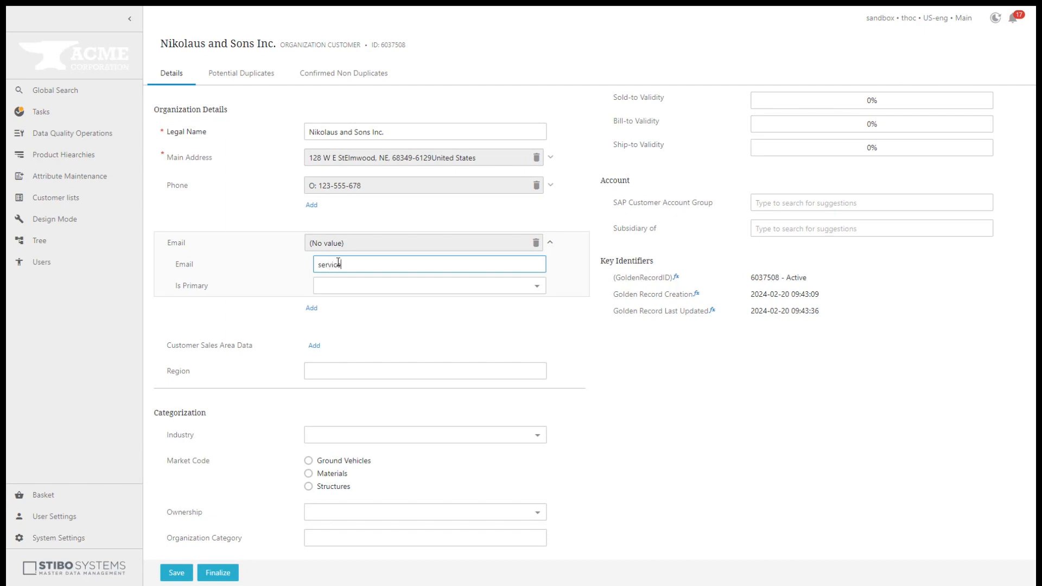
left_click(342, 295)
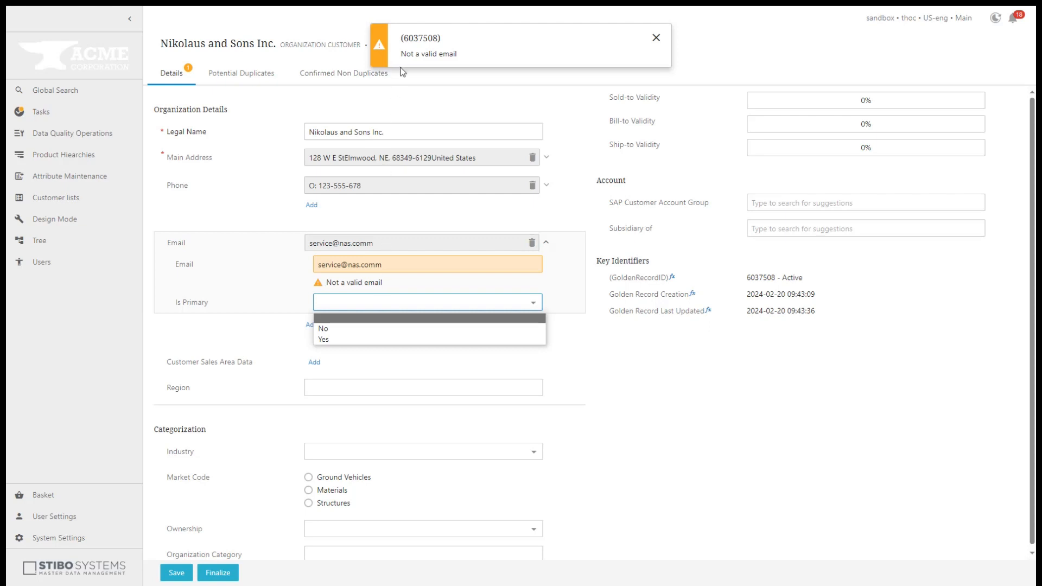
left_click(382, 265)
key("BackSpace")
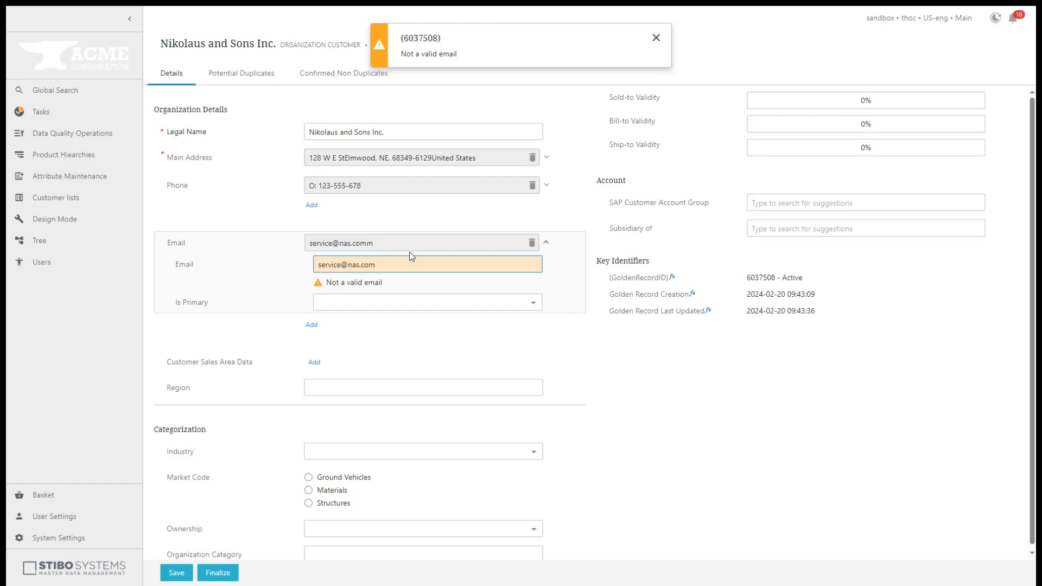
left_click(423, 280)
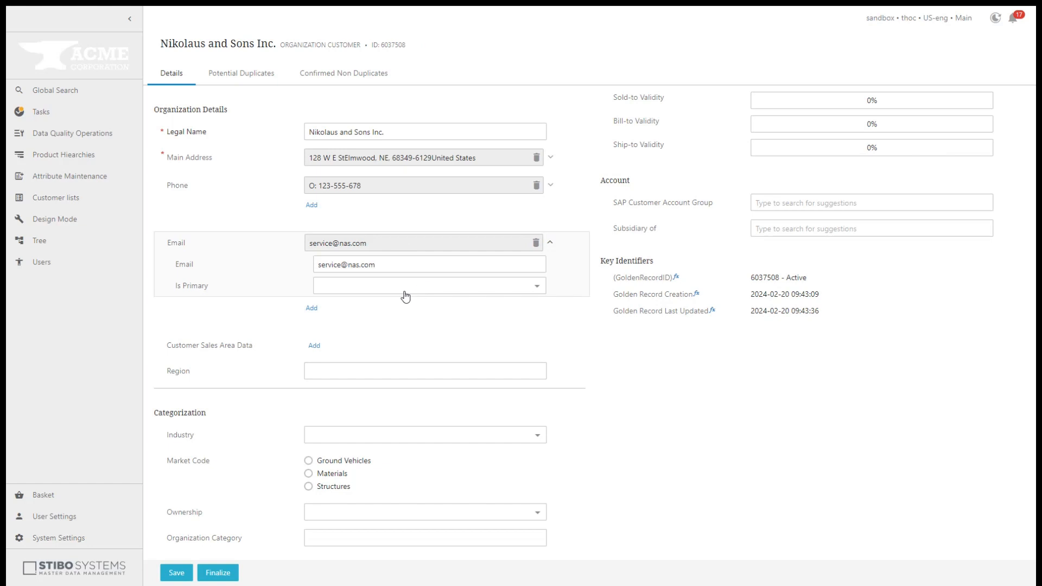
left_click(405, 289)
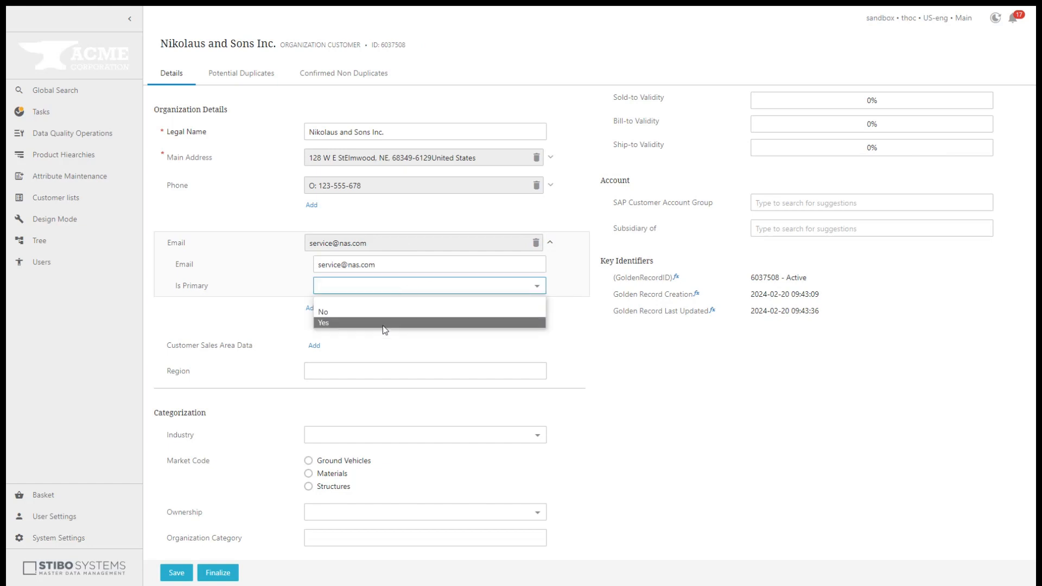
left_click(384, 324)
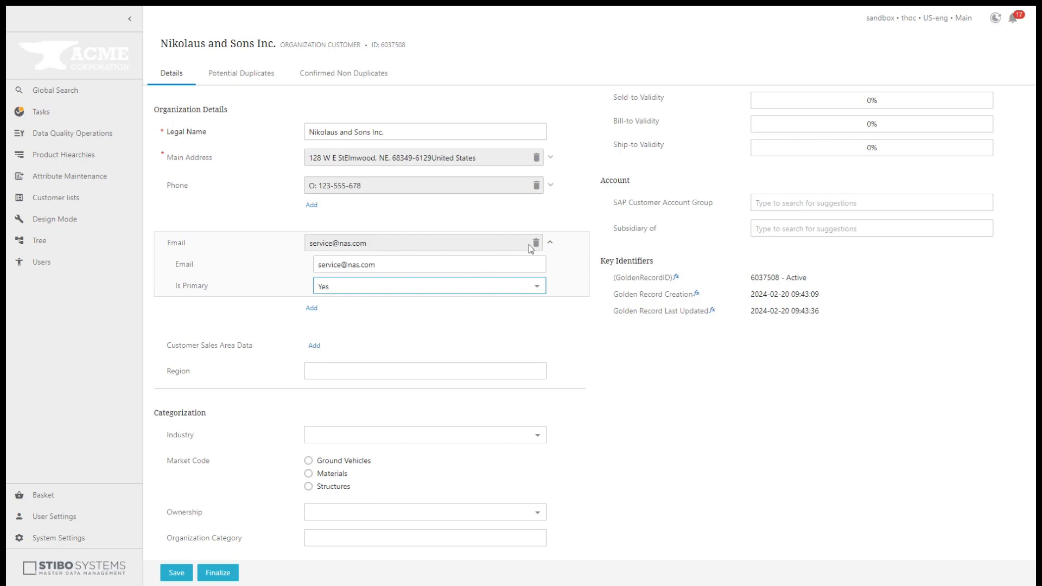
left_click(550, 242)
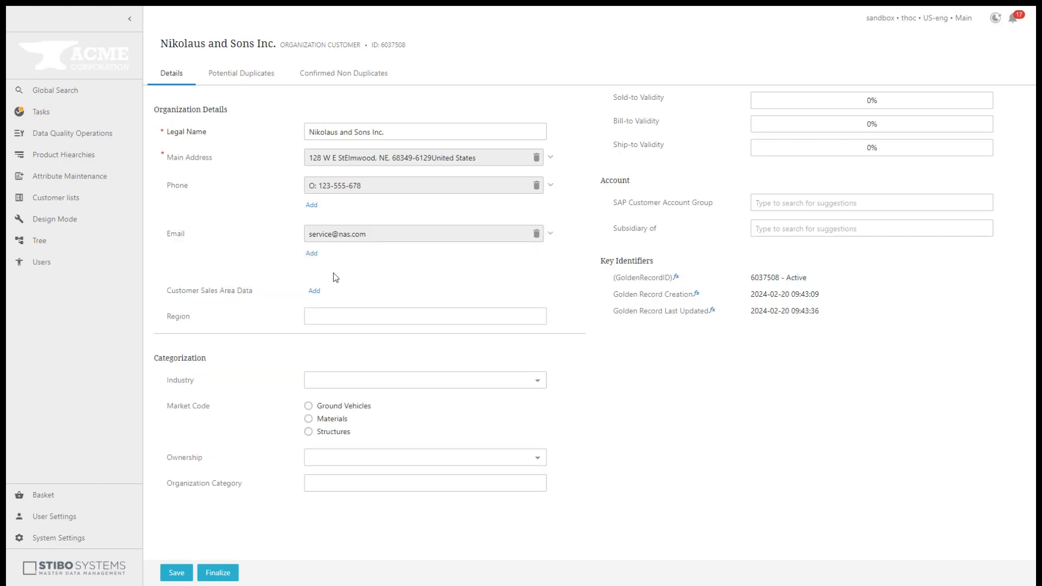
- Add a Customer Sales Area Data entry, replacing sales area 1100-1-1 with 1200-1-1
left_click(314, 294)
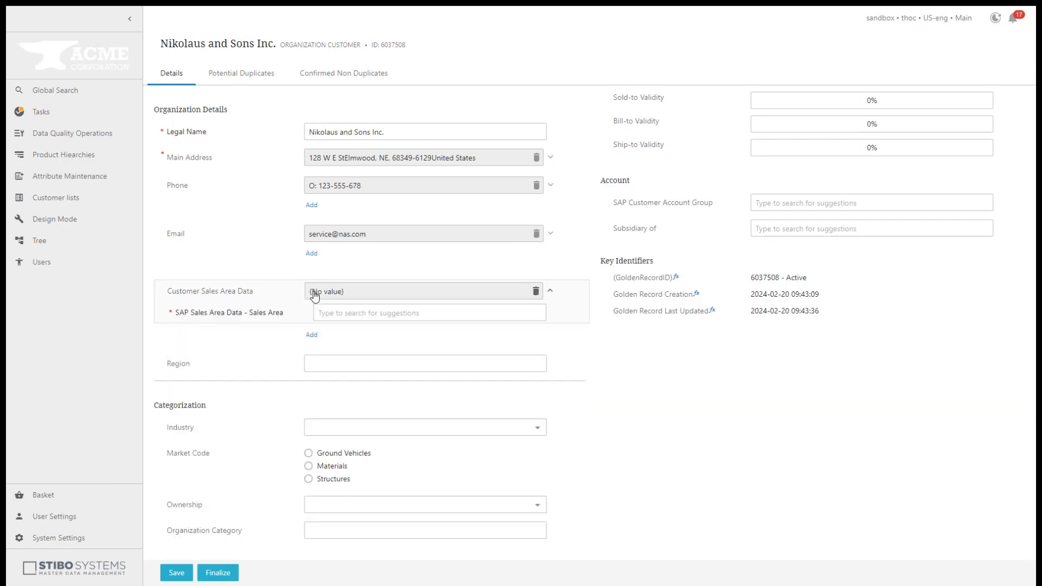
left_click(371, 310)
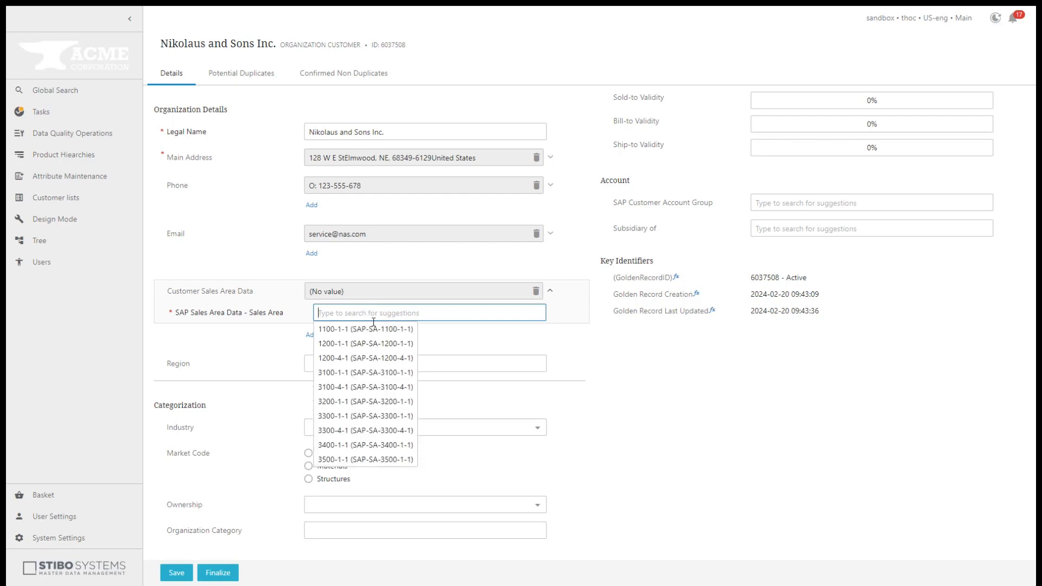
left_click(376, 330)
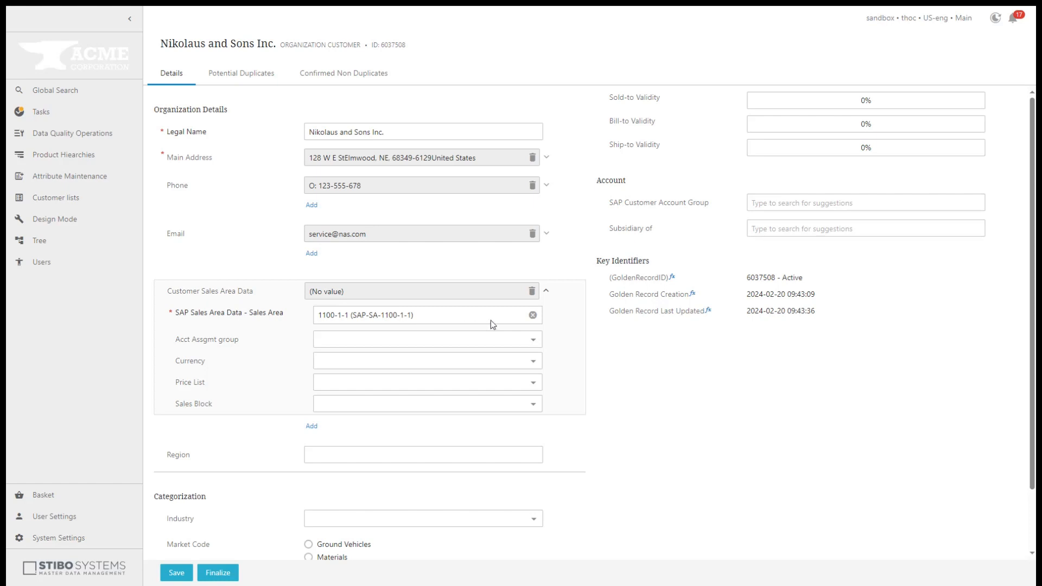
left_click(532, 317)
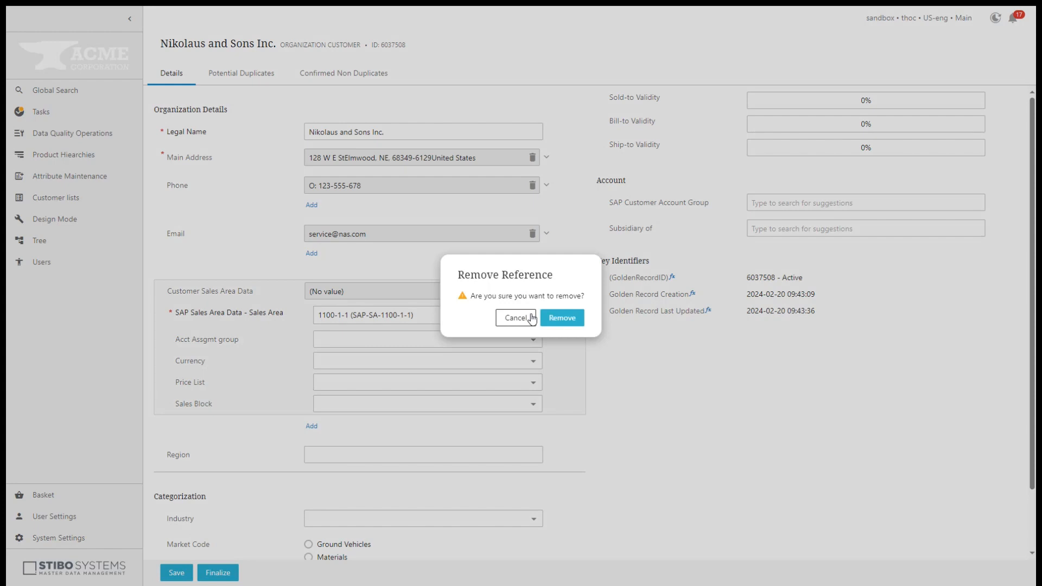
left_click(560, 321)
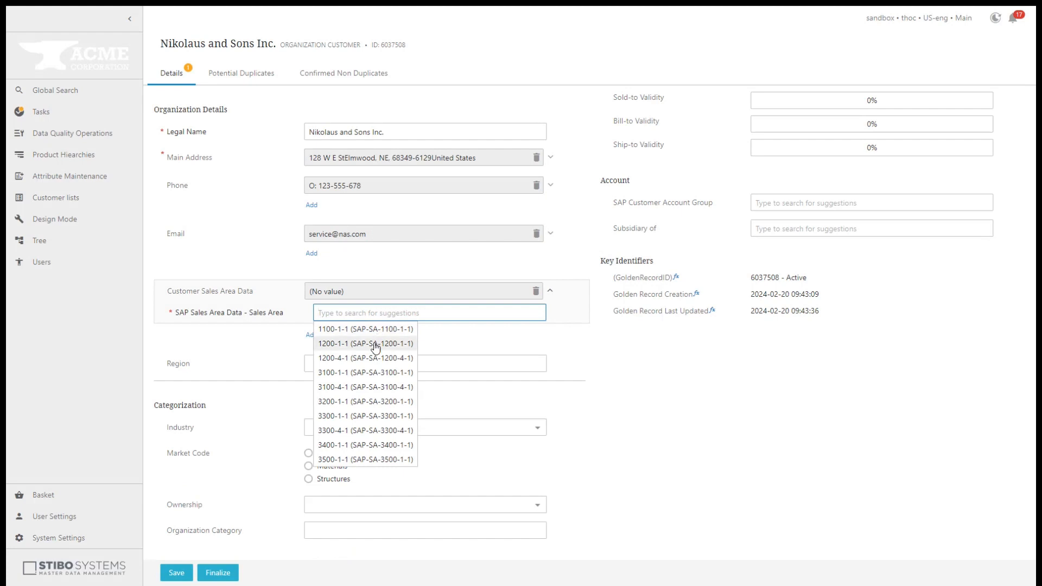
left_click(374, 344)
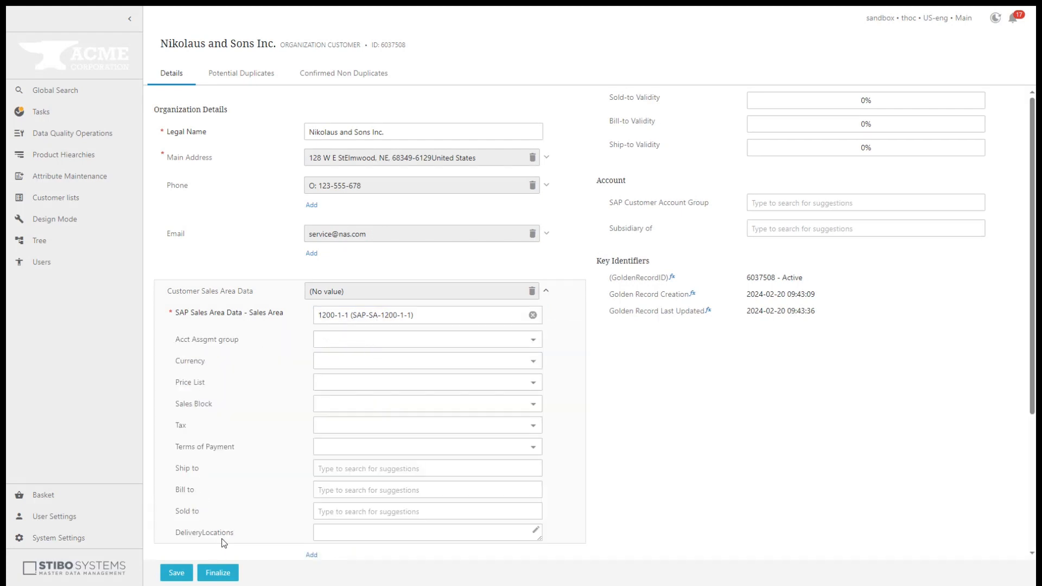
- Set account assignment group Import Expense, currency Danish Krone and price list Wholesale
left_click(353, 339)
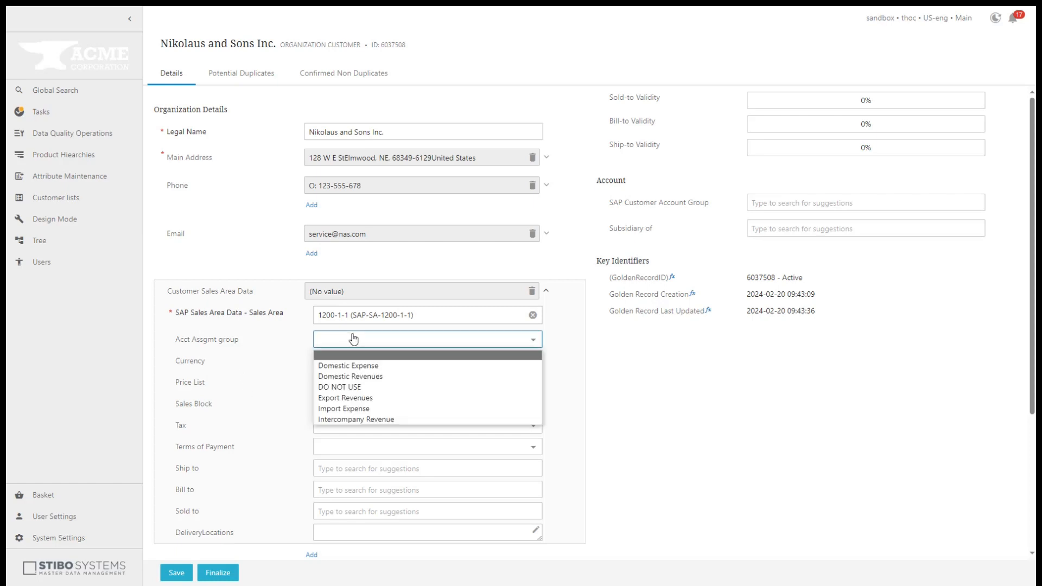
left_click(343, 408)
left_click(345, 362)
scroll(350, 228, "down", 10)
left_click(350, 219)
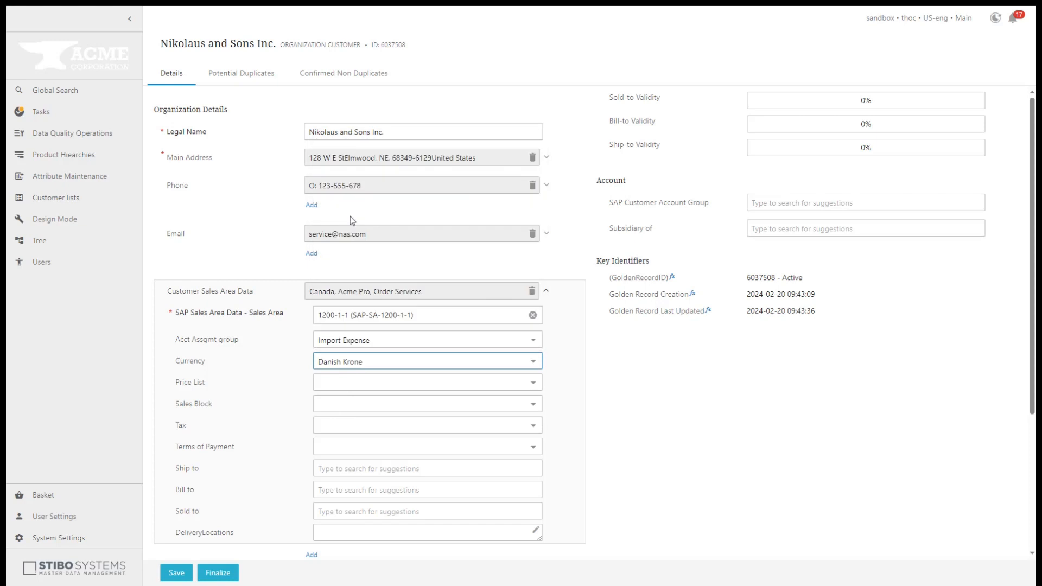
left_click(335, 383)
left_click(334, 474)
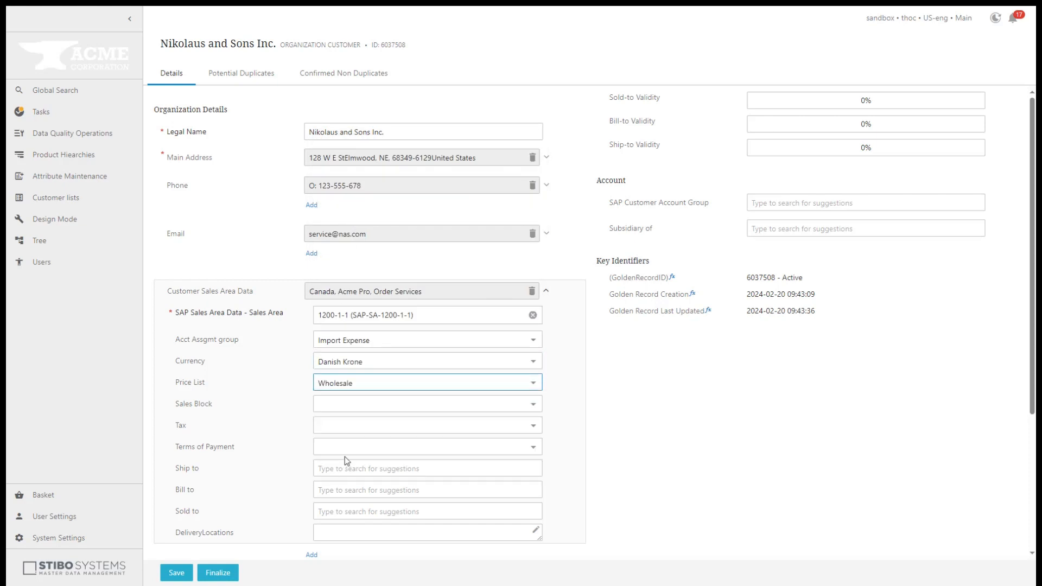
- Set ship-to Copenhagen Warehouse, bill-to and sold-to Copenhagen Office, then save the customer
left_click(347, 470)
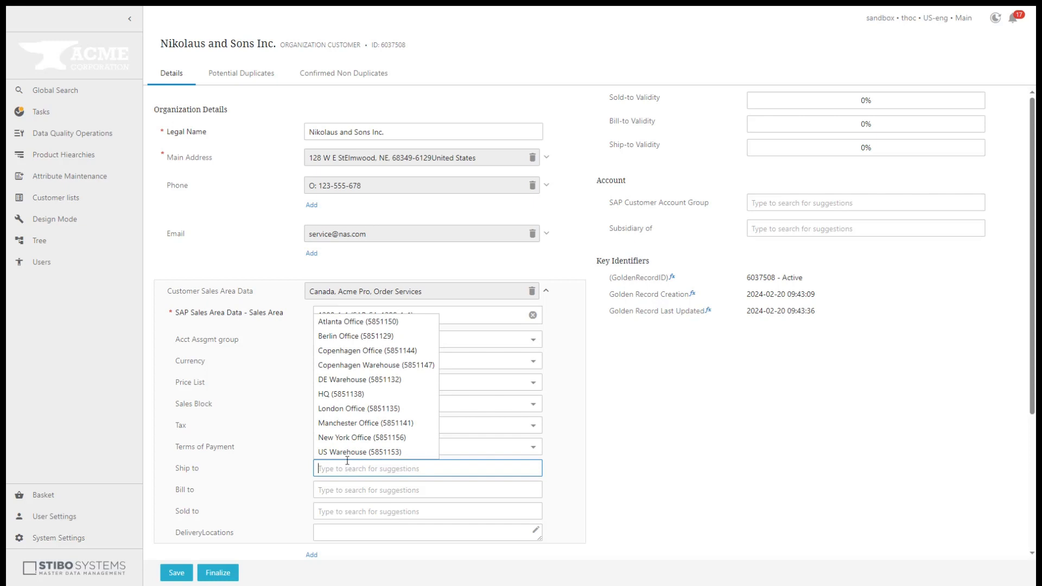
left_click(366, 369)
scroll(360, 400, "down", 3)
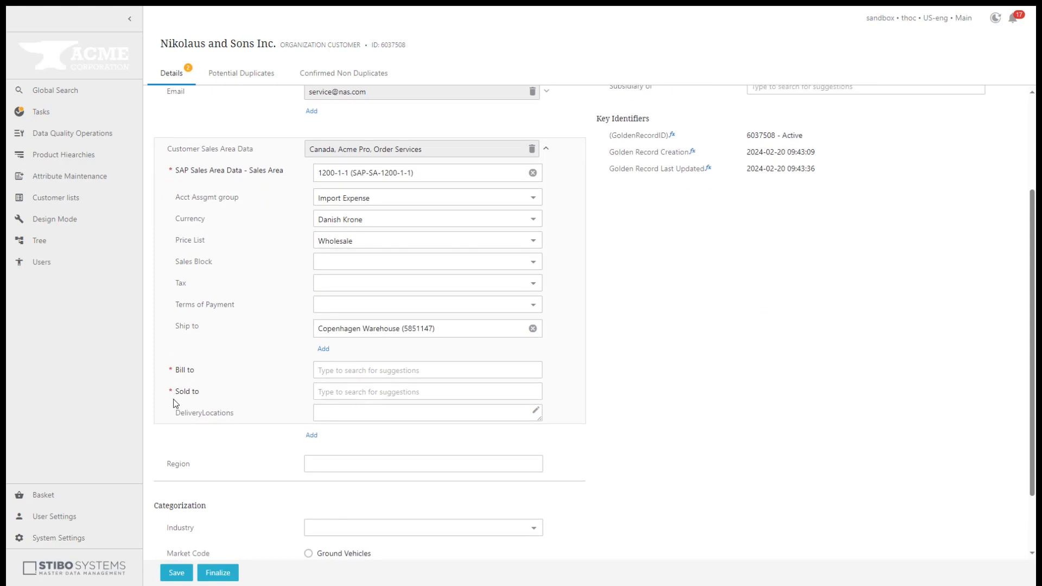
left_click(366, 372)
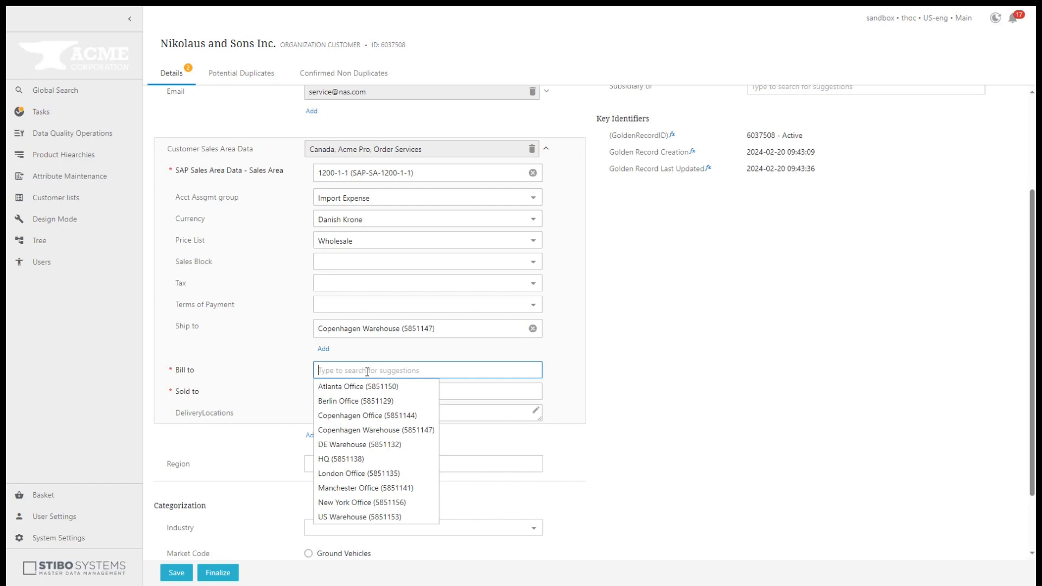
left_click(361, 415)
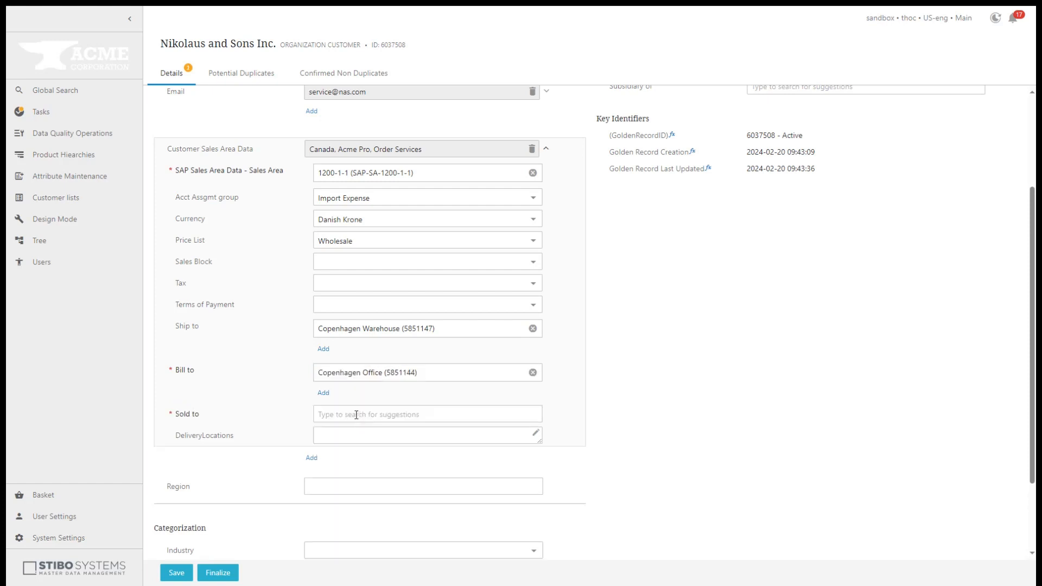
left_click(355, 414)
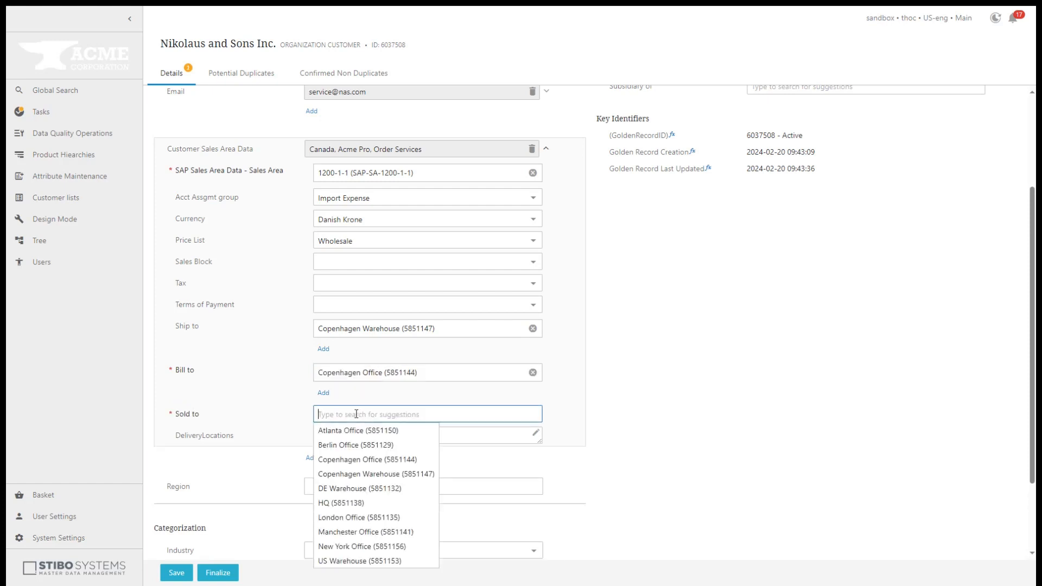
left_click(355, 459)
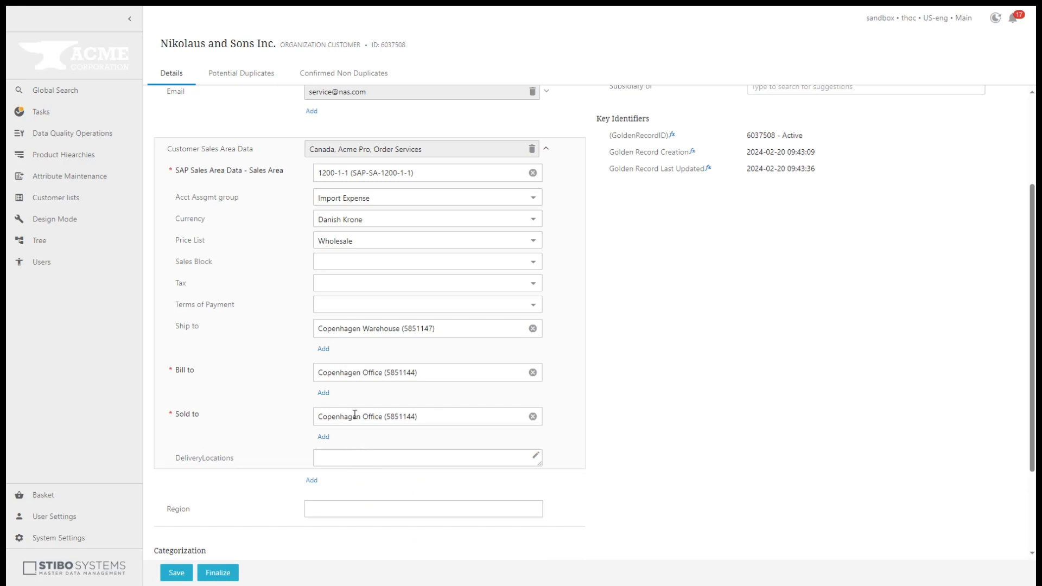
left_click(176, 576)
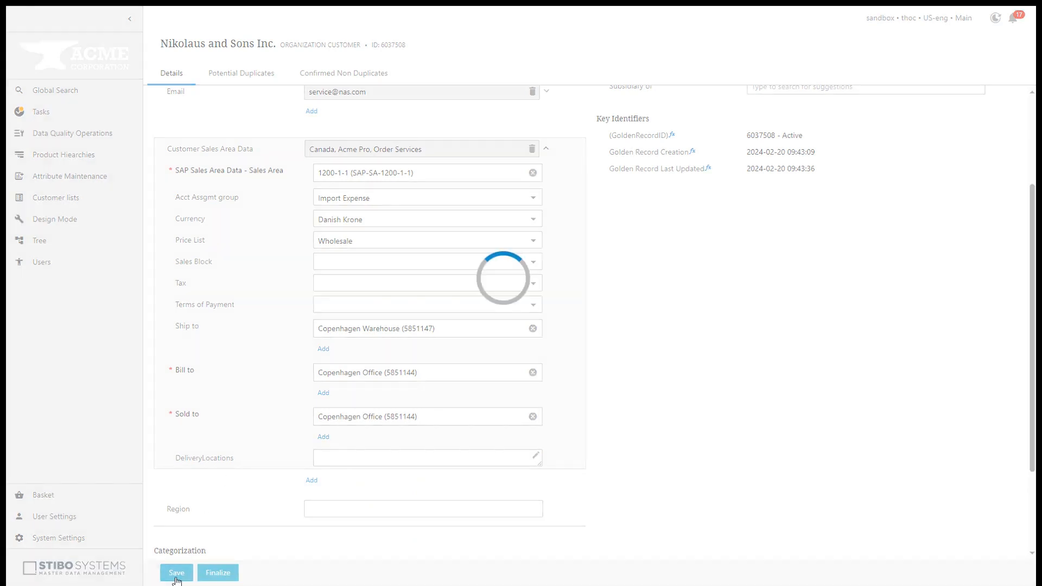